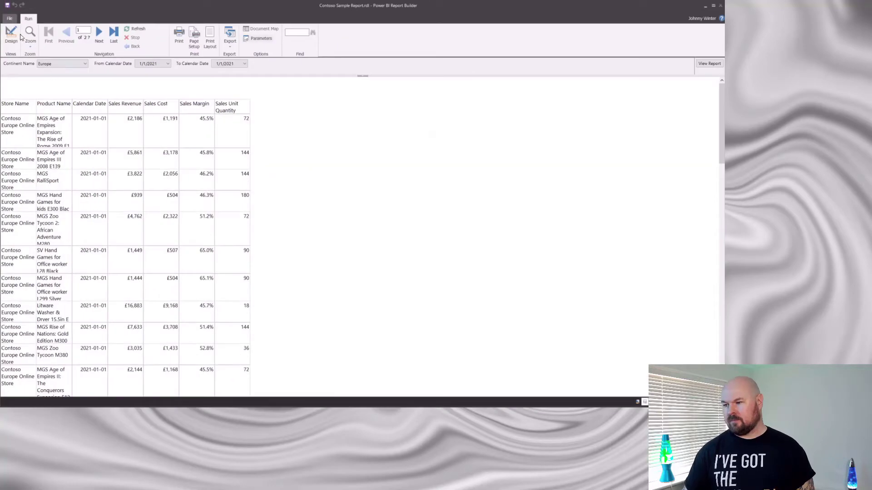
Return to design view and expand Built-in Fields in the Report Data pane
left_click(10, 35)
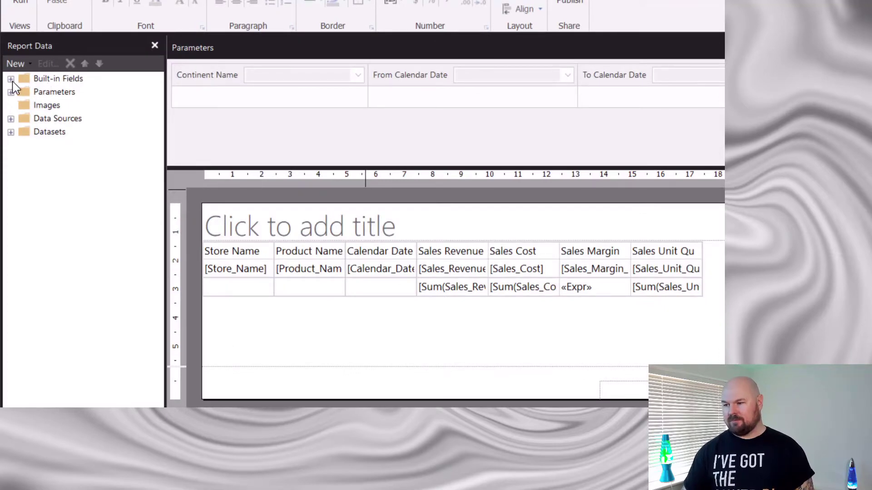
left_click(11, 79)
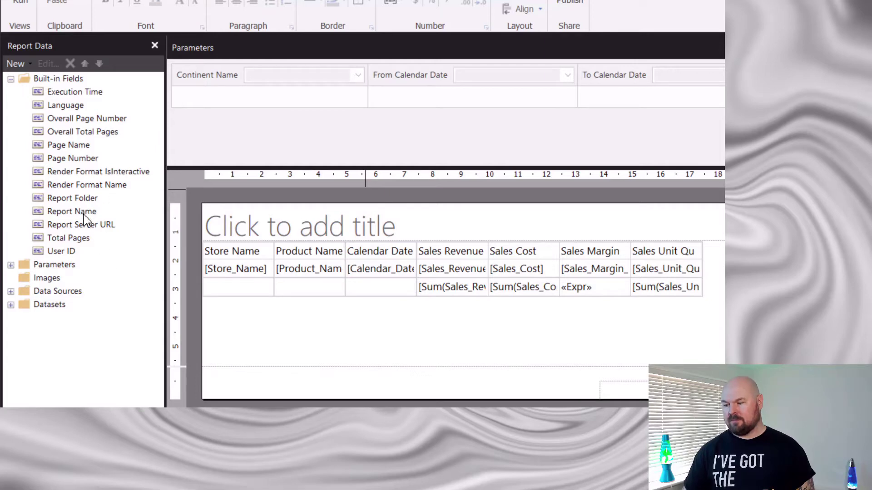
Place the built-in Report Name field in the title textbox, preview it, then select the placeholder
left_click_drag(83, 215, 256, 233)
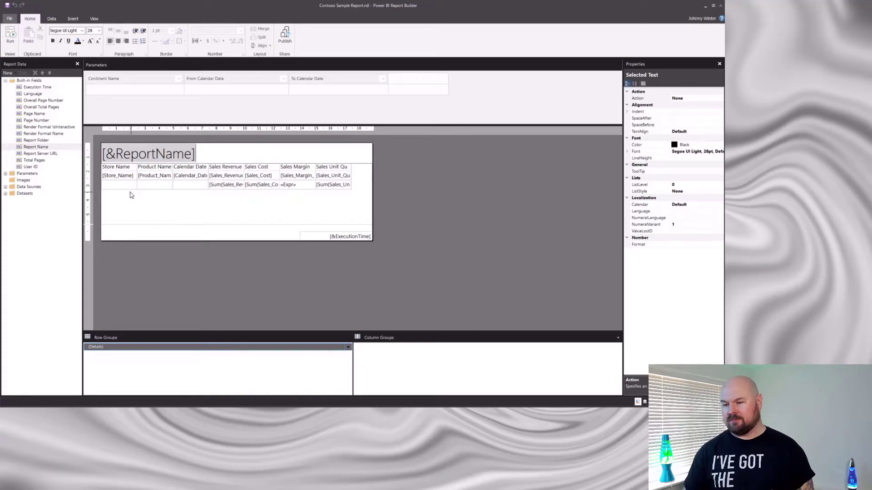
left_click(131, 195)
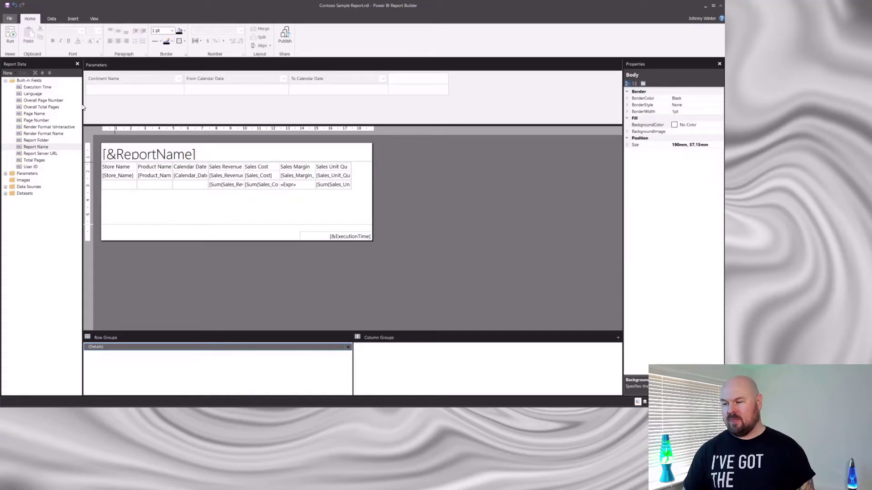
left_click(10, 33)
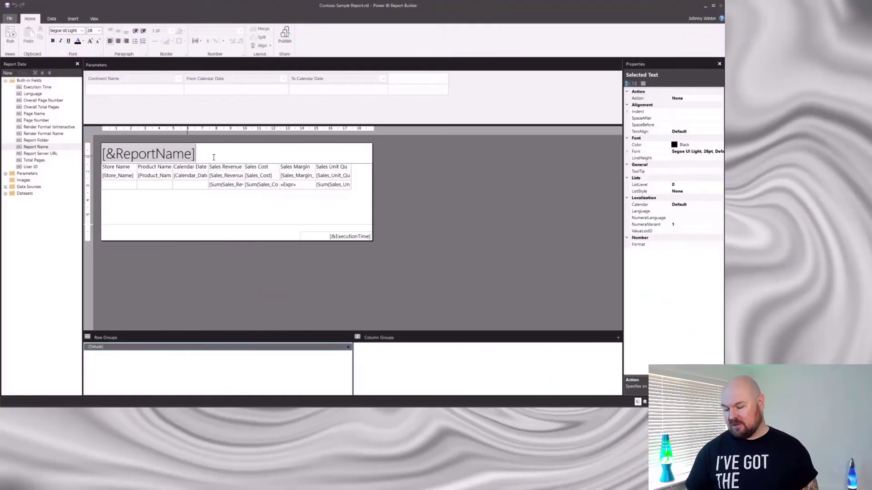
key("ctrl+a")
Replace the title placeholder with 'Contoso Sales Report' and run the report preview
key("Delete")
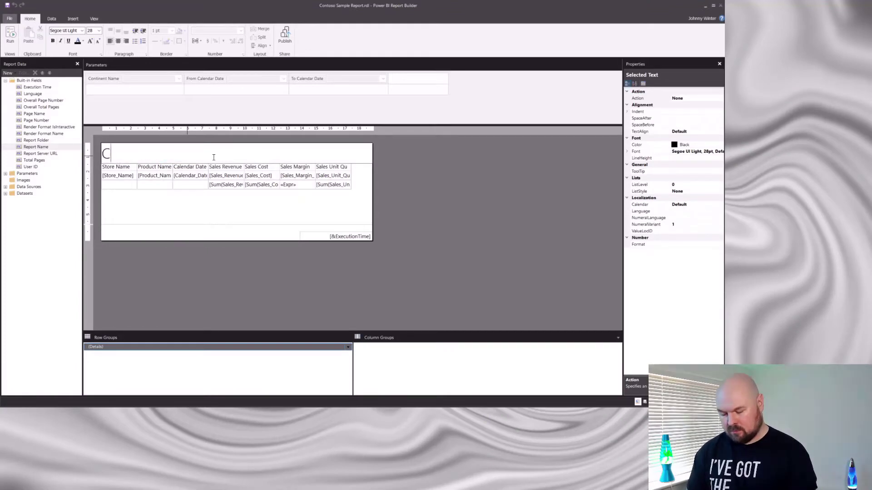
type("Contoso S")
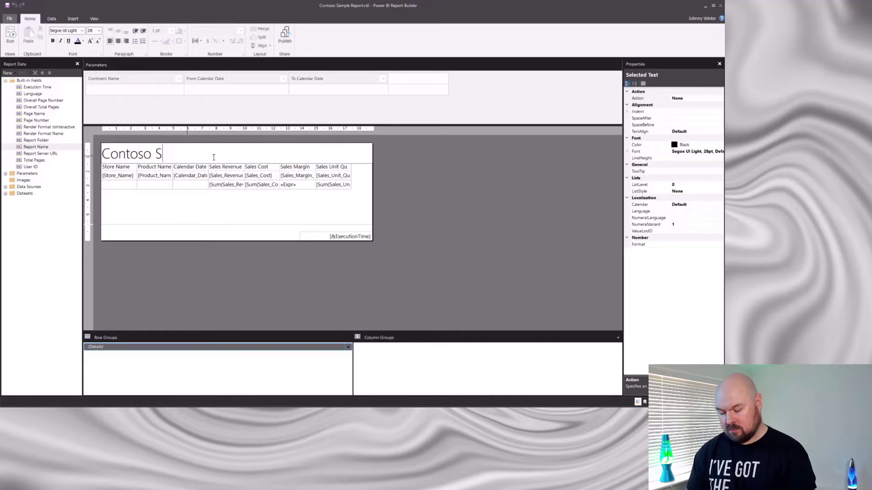
type("ales Report")
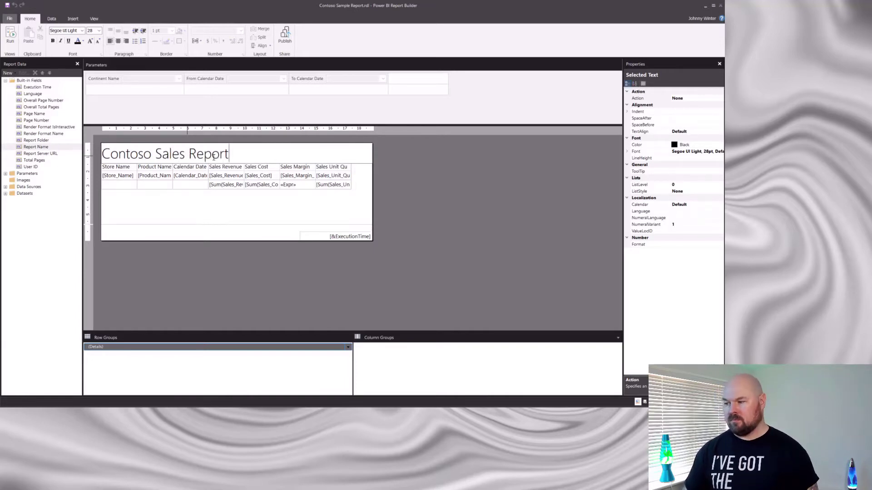
left_click(198, 216)
left_click(9, 34)
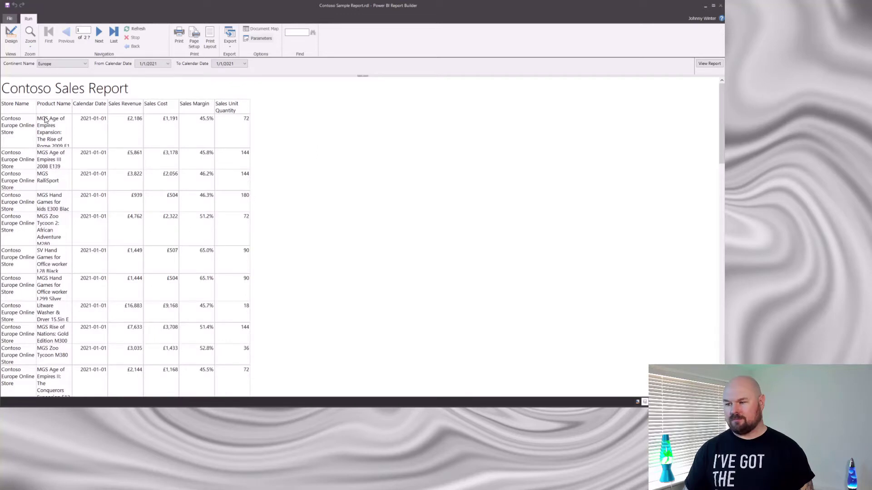
View page 2 of the rendered Contoso Sales Report
left_click(98, 34)
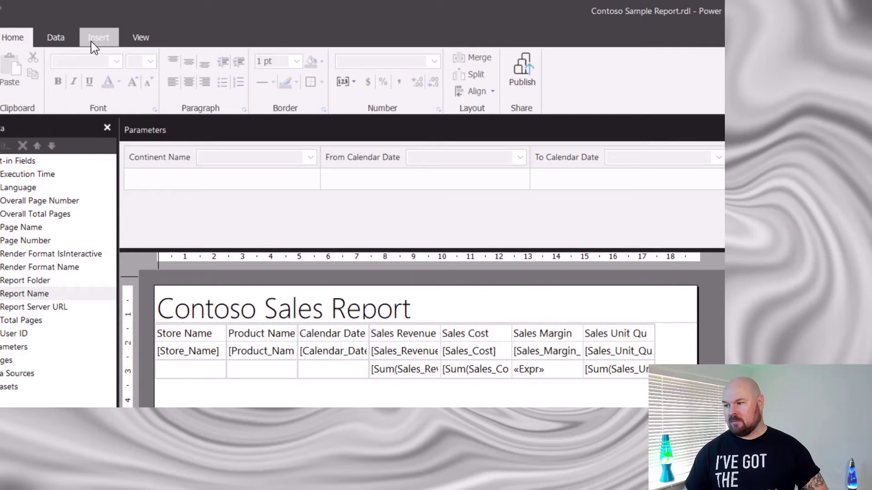
Insert an empty page header above the Contoso Sales Report title
left_click(94, 45)
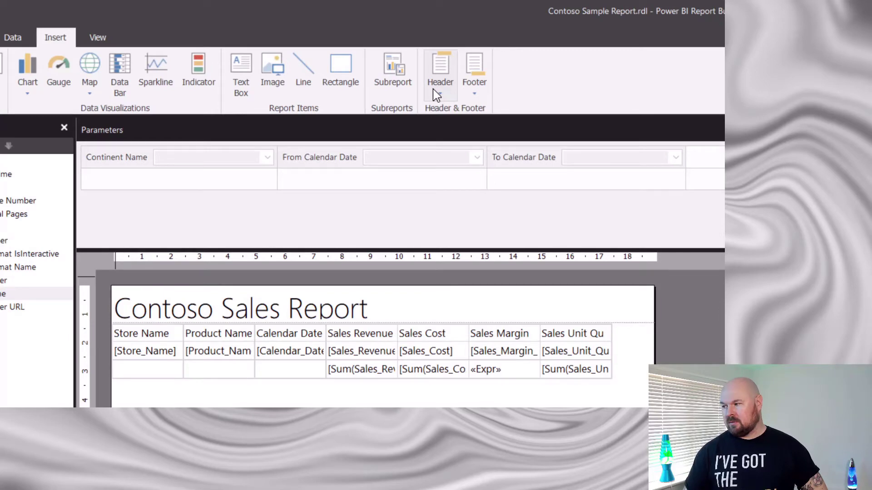
left_click(436, 93)
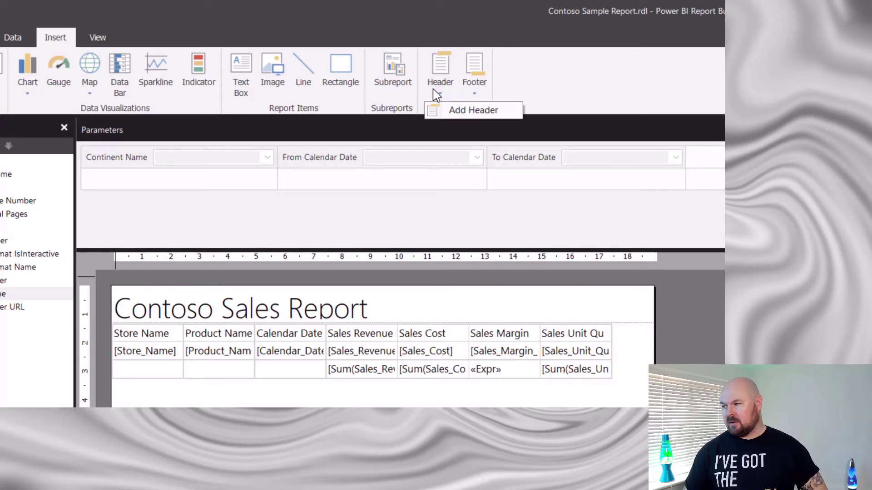
left_click(488, 118)
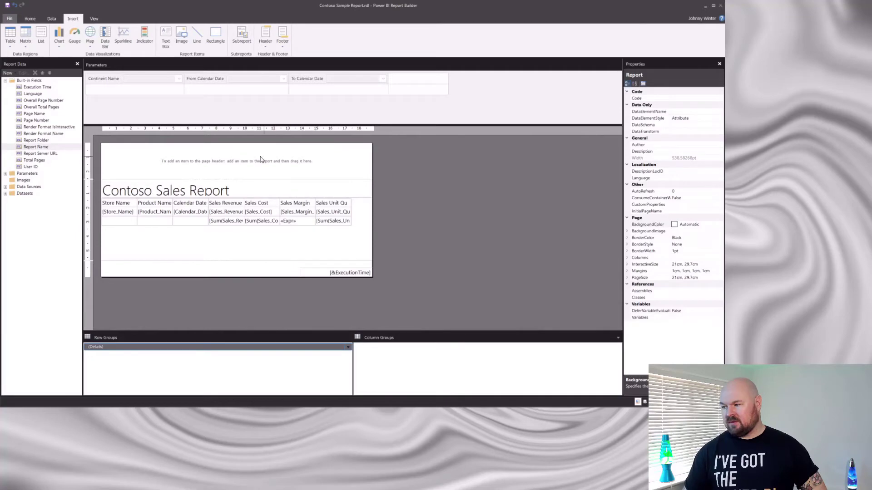
Move the Contoso Sales Report title textbox up into the page header
left_click(222, 174)
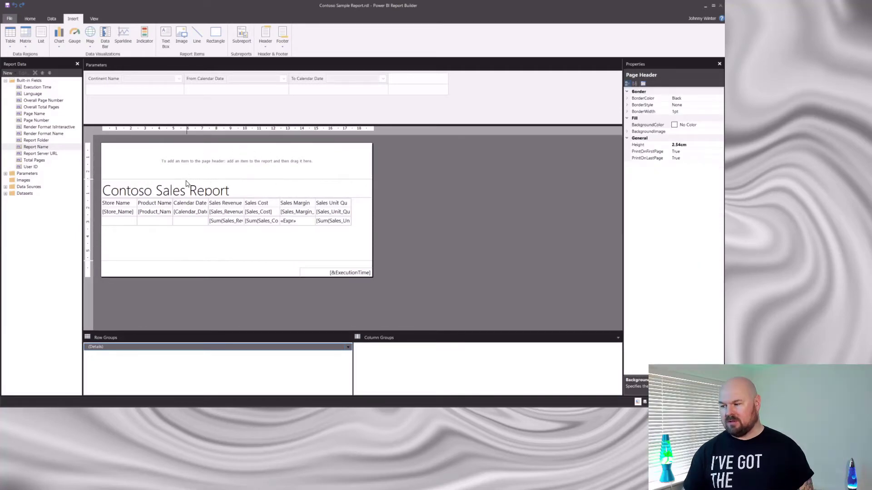
left_click(186, 183)
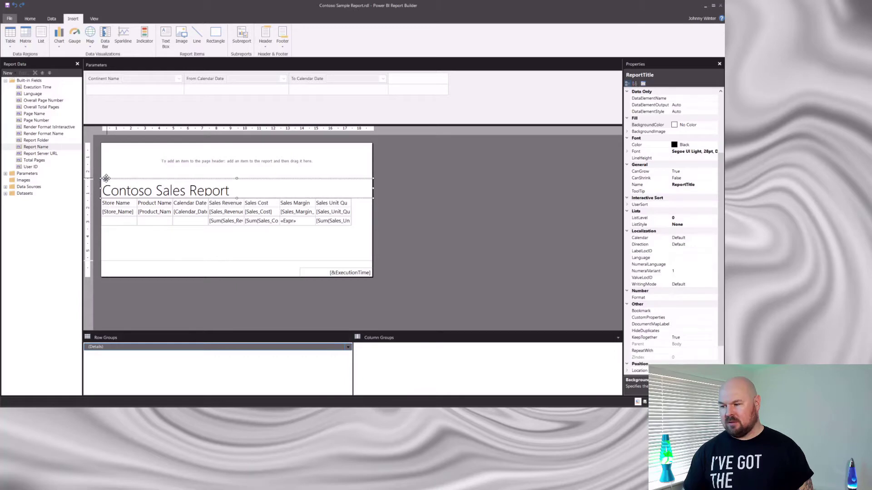
left_click_drag(106, 180, 109, 146)
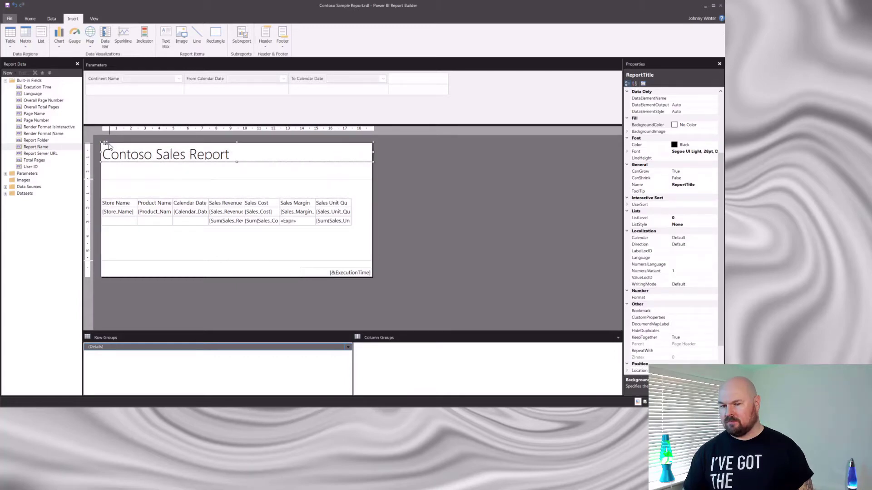
left_click(110, 171)
Move the sales table to the top of the body and shorten the body's empty space
left_click(112, 194)
left_click(115, 210)
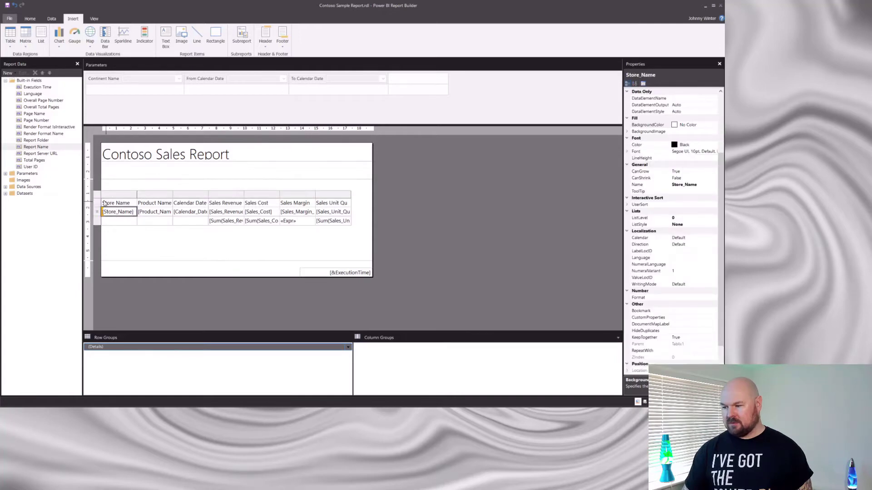
left_click(102, 199)
left_click_drag(105, 198, 106, 179)
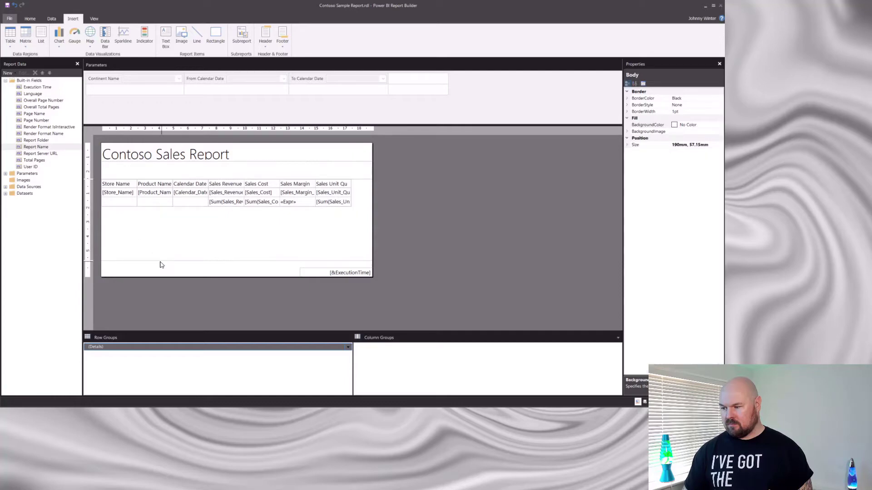
left_click_drag(159, 261, 160, 206)
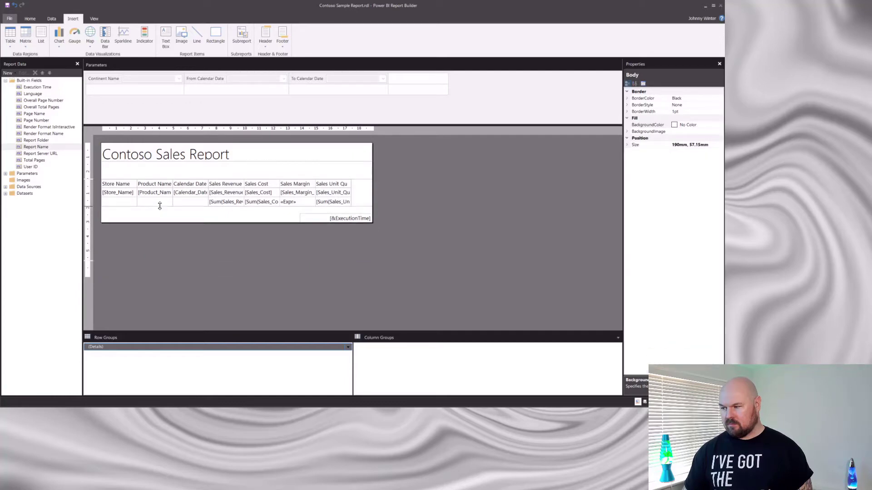
left_click(215, 249)
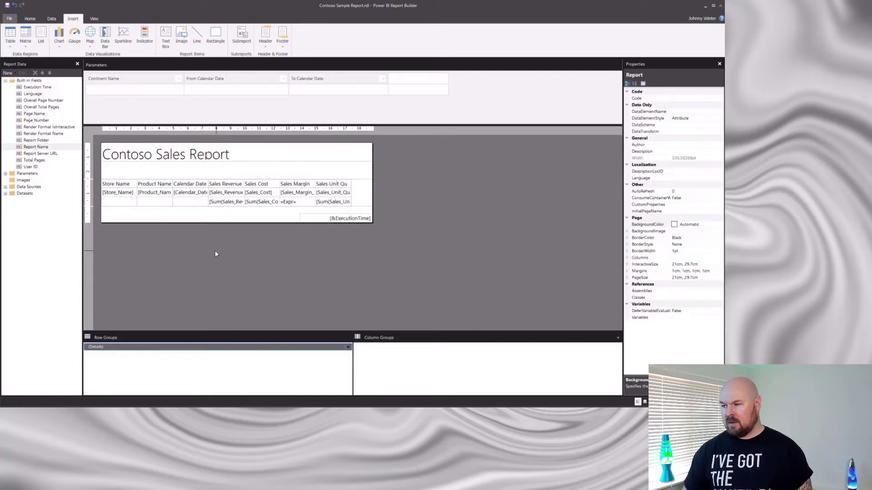
Preview the report and compare pages 1 to 3 for missing column headers
left_click(30, 18)
left_click(10, 35)
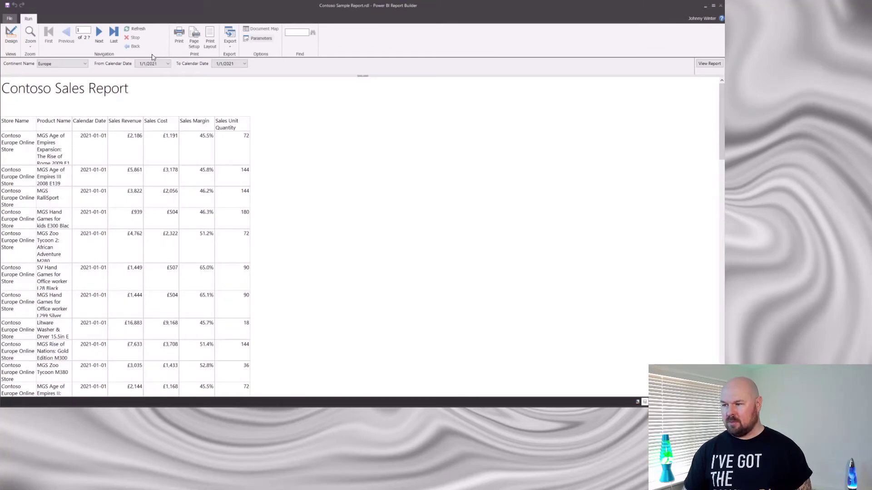
left_click(99, 32)
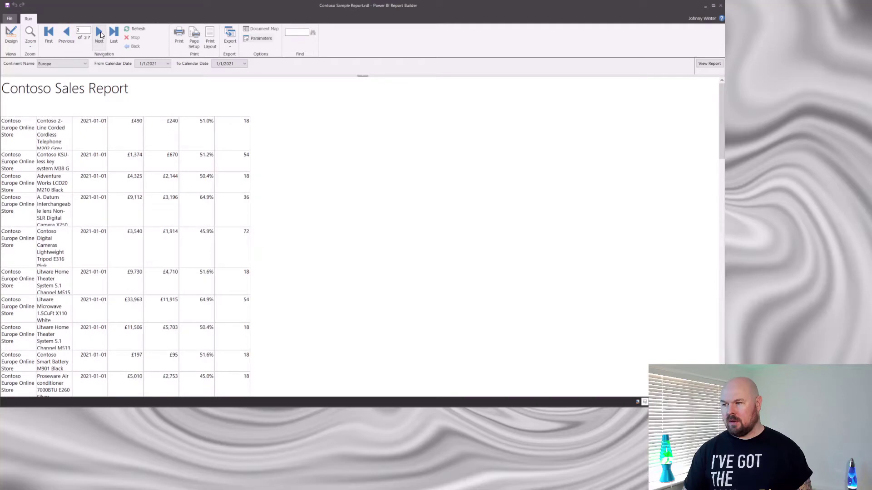
left_click(99, 33)
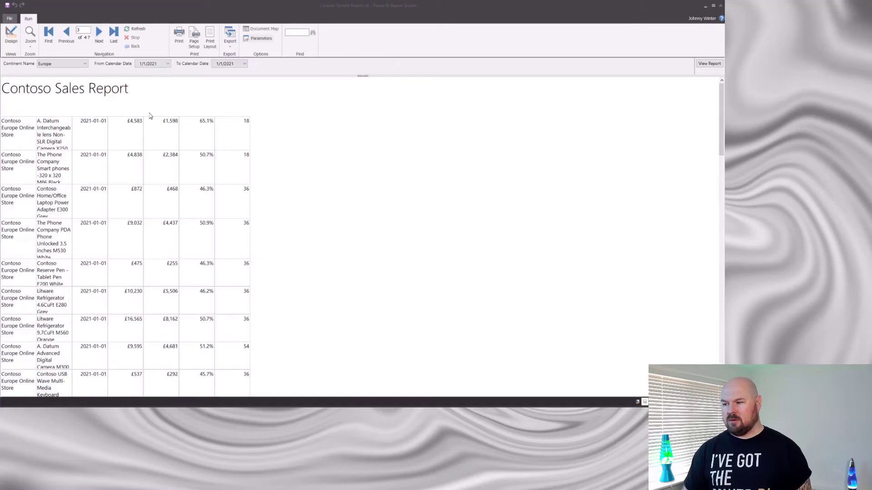
left_click(50, 33)
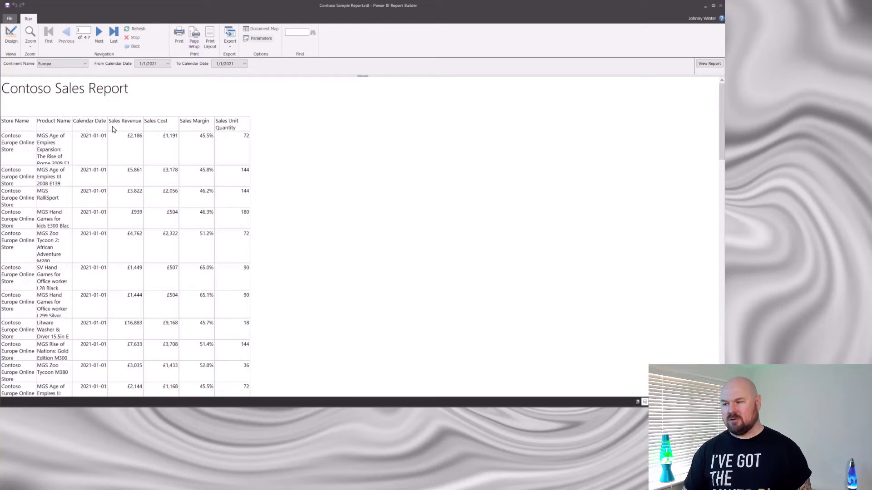
left_click(100, 33)
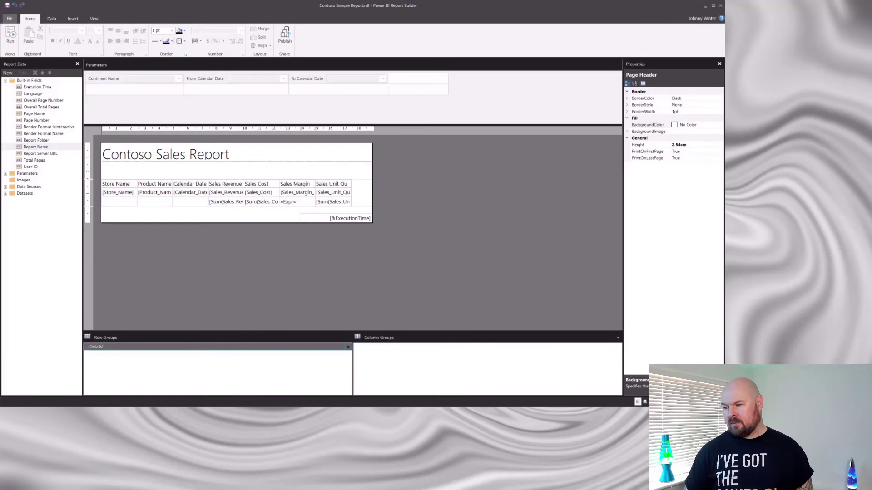
Select Tablix1 and set its RepeatColumnHeaders property to True
left_click(135, 186)
left_click(97, 185)
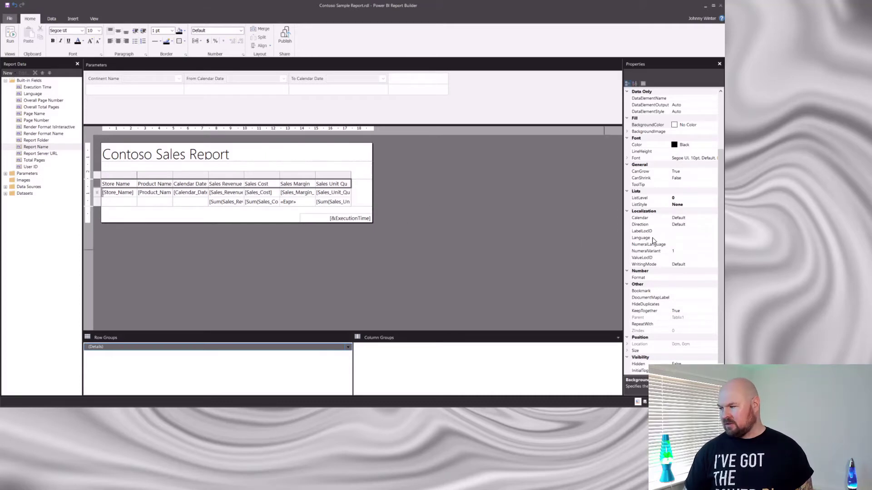
scroll(654, 241, "up", 3)
scroll(654, 241, "up", 1)
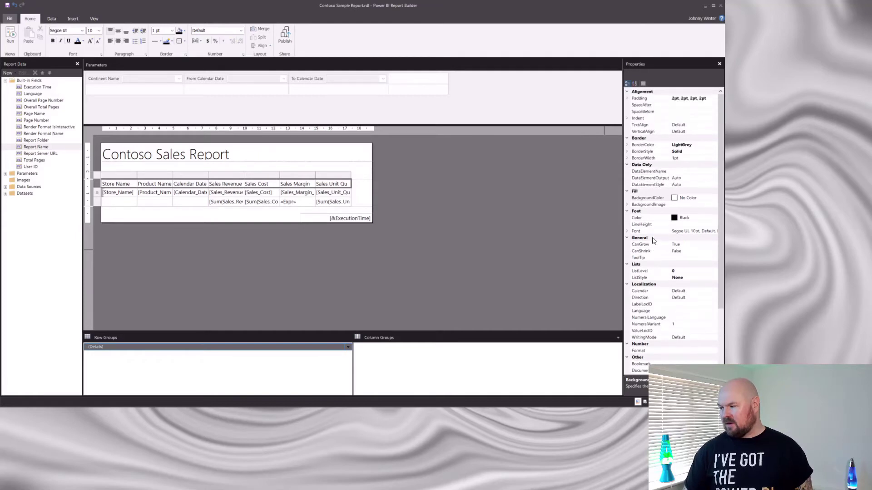
scroll(654, 240, "down", 4)
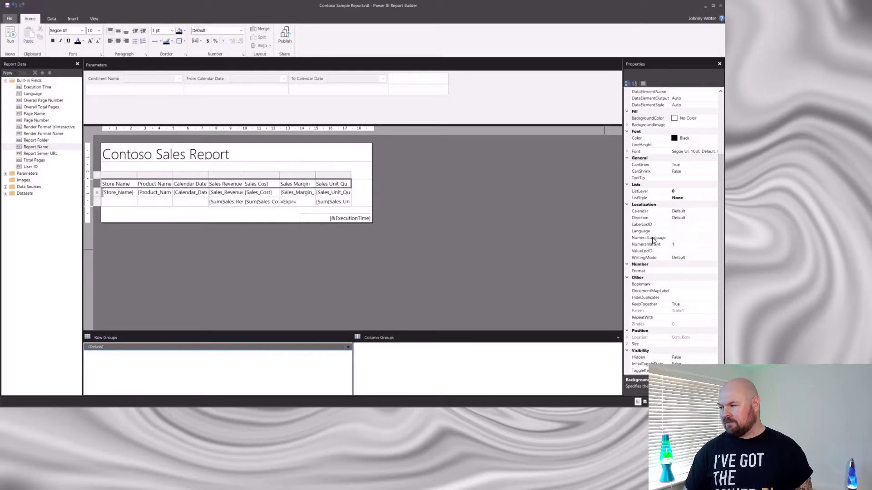
scroll(654, 240, "up", 4)
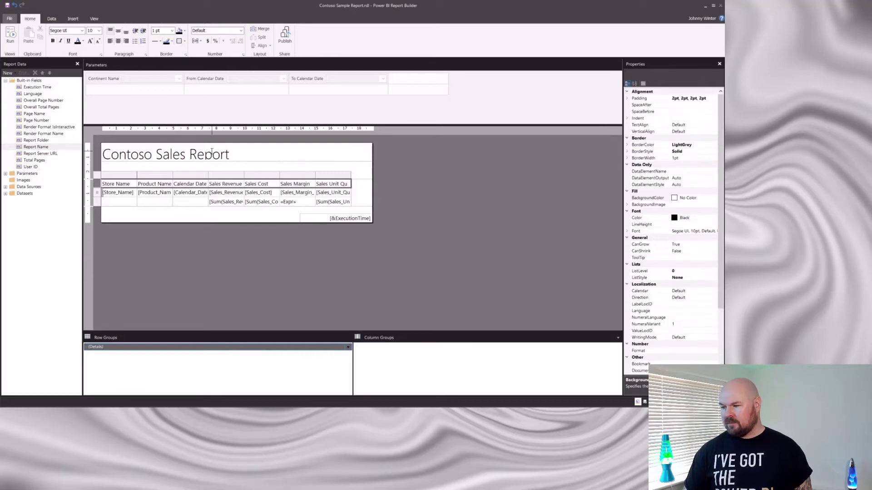
left_click(99, 176)
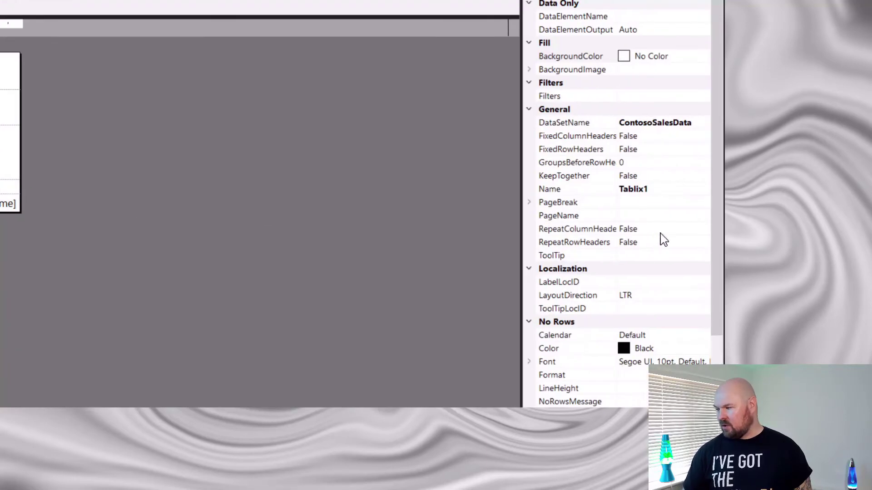
left_click(662, 231)
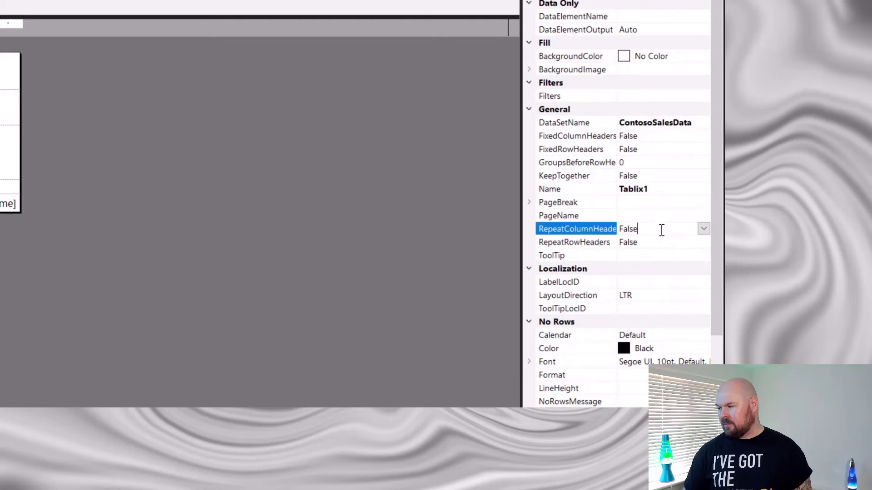
left_click(704, 230)
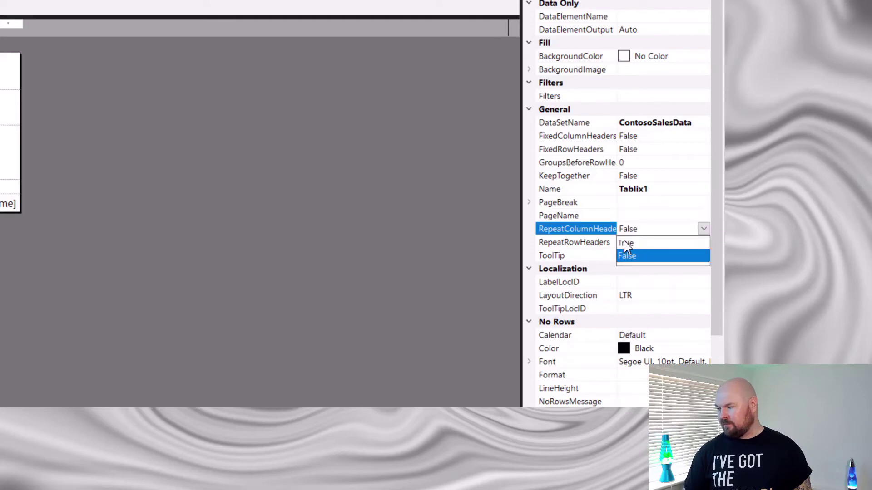
left_click(627, 244)
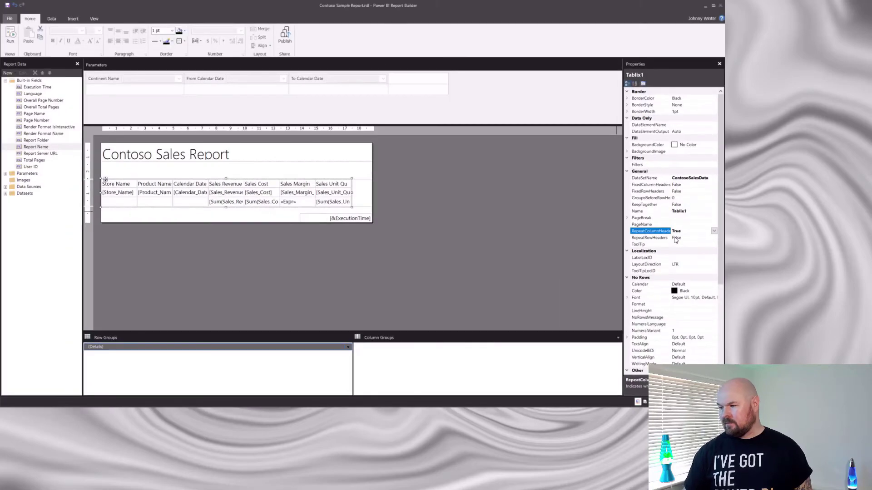
left_click(10, 36)
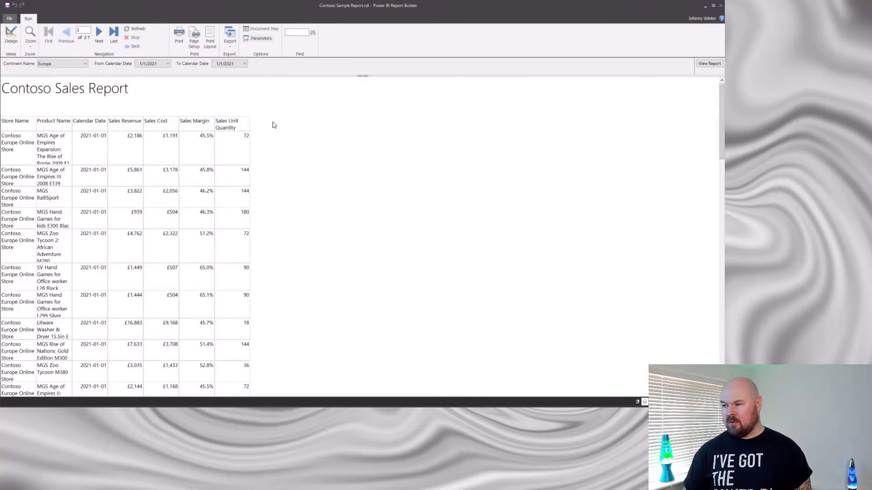
left_click(100, 33)
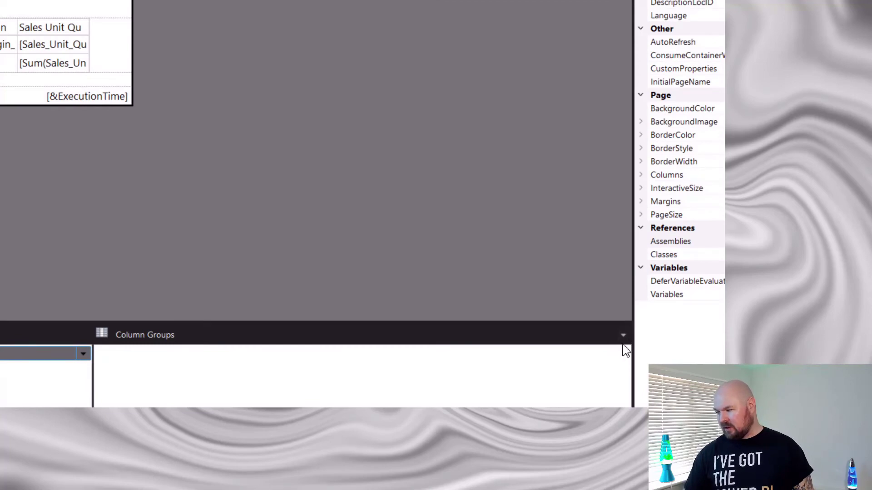
Switch the grouping pane to Advanced Mode to reveal the static row and column members
left_click(623, 336)
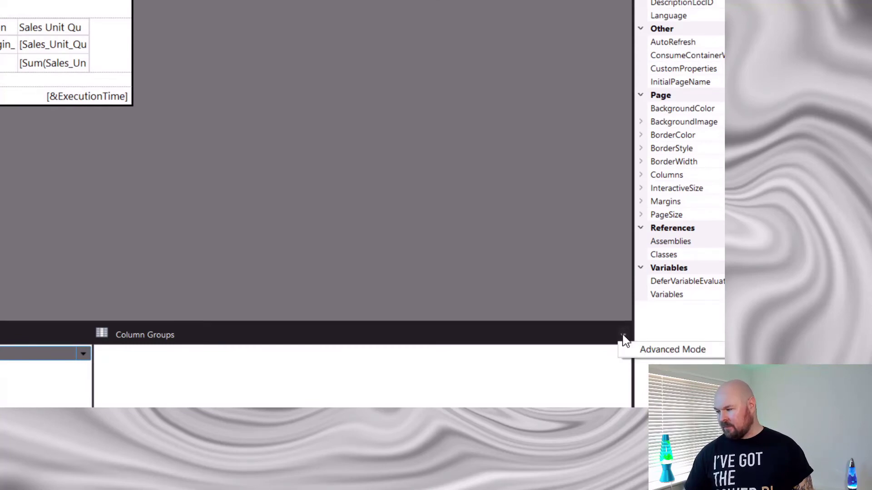
left_click(667, 350)
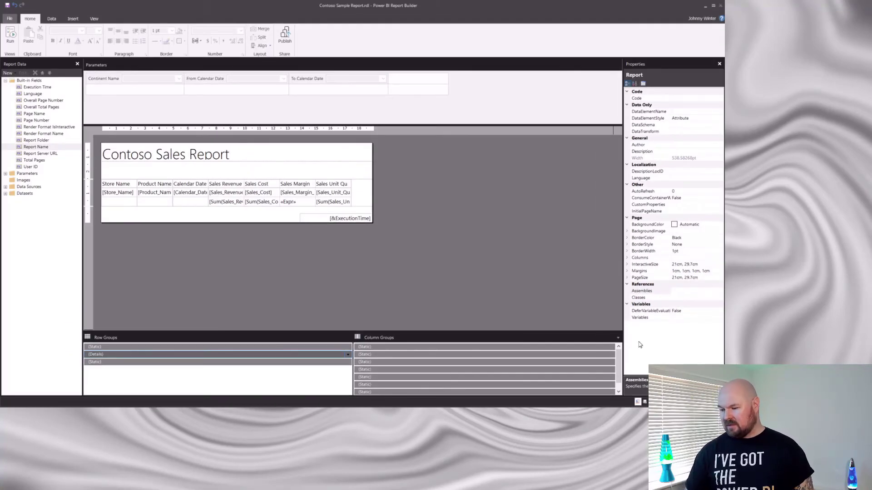
Set the top Static row group's RepeatOnNewPage property to True
left_click(204, 347)
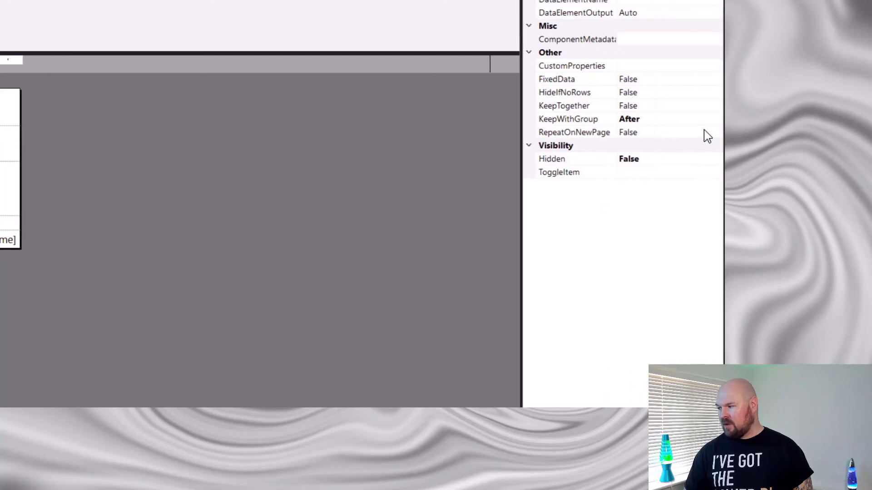
left_click(678, 134)
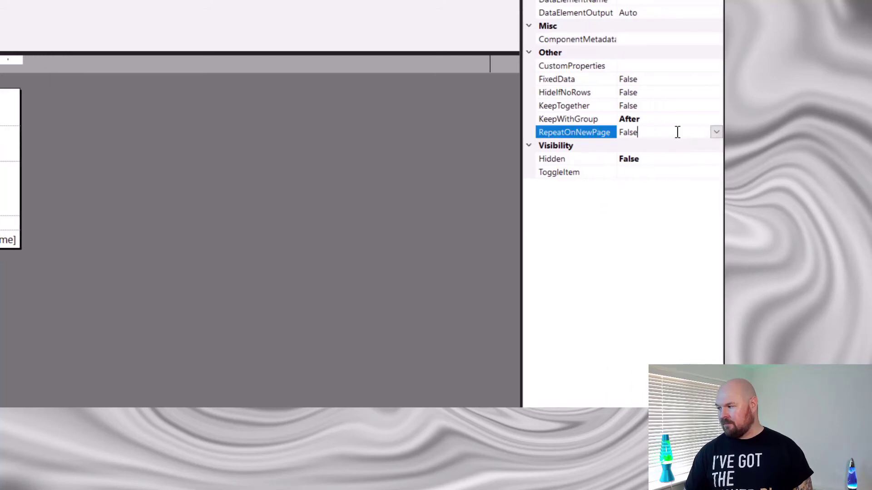
left_click(716, 132)
left_click(631, 147)
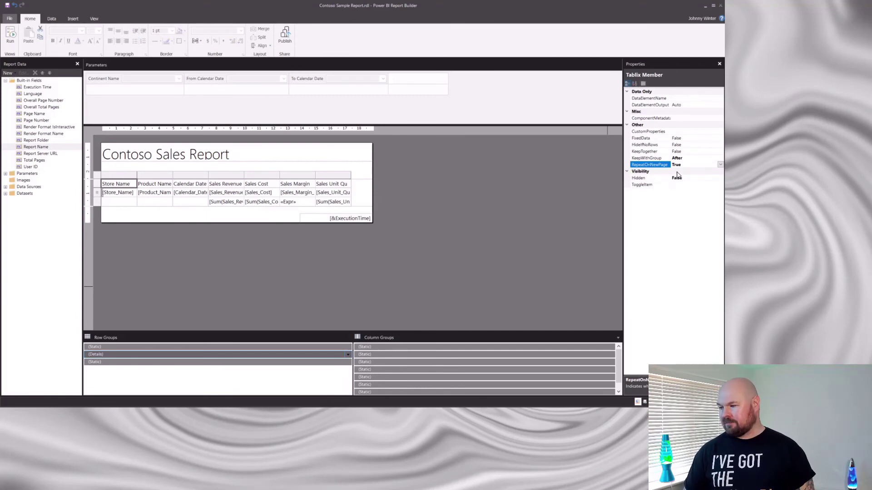
Run the report and page through to page 11 of 11, confirming headers repeat on each page
left_click(10, 36)
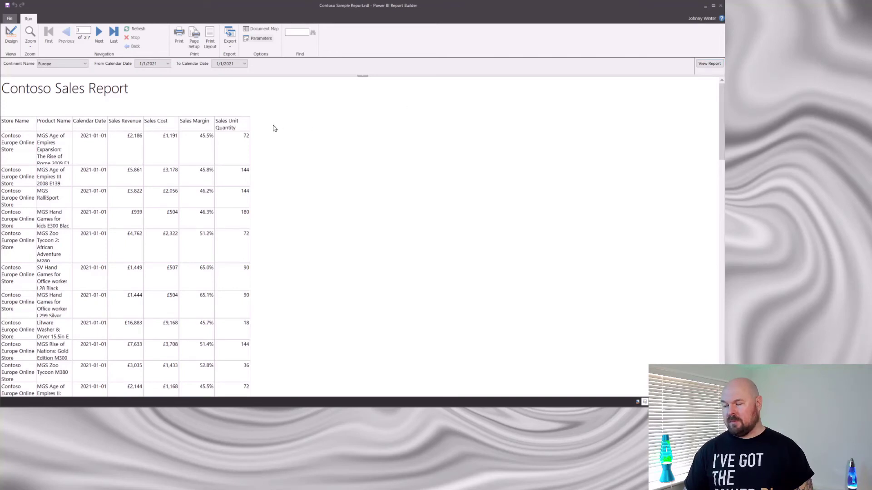
left_click(100, 33)
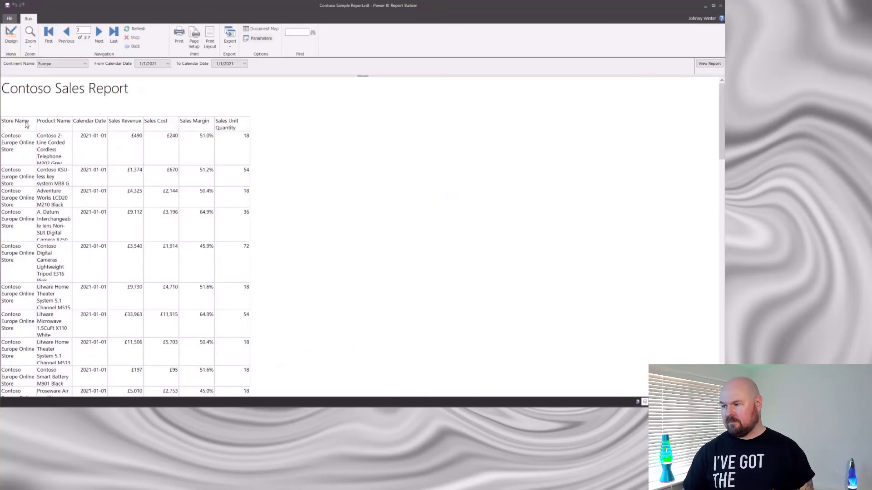
left_click(100, 37)
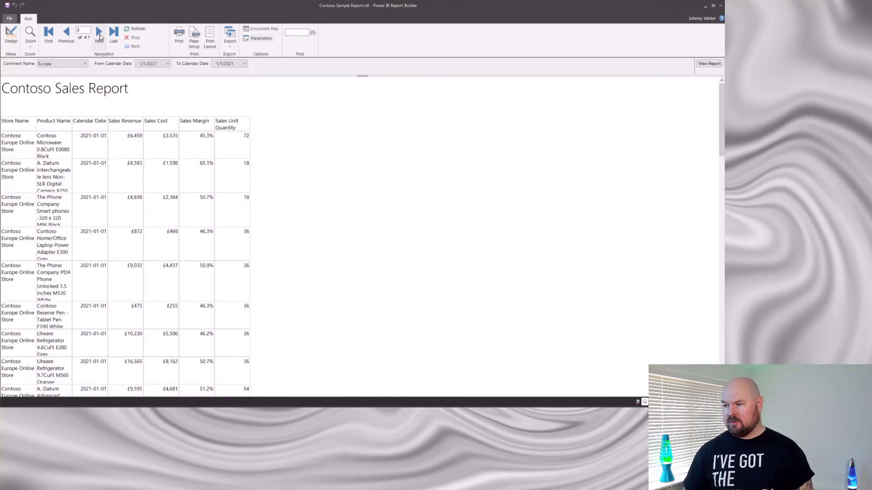
left_click(113, 33)
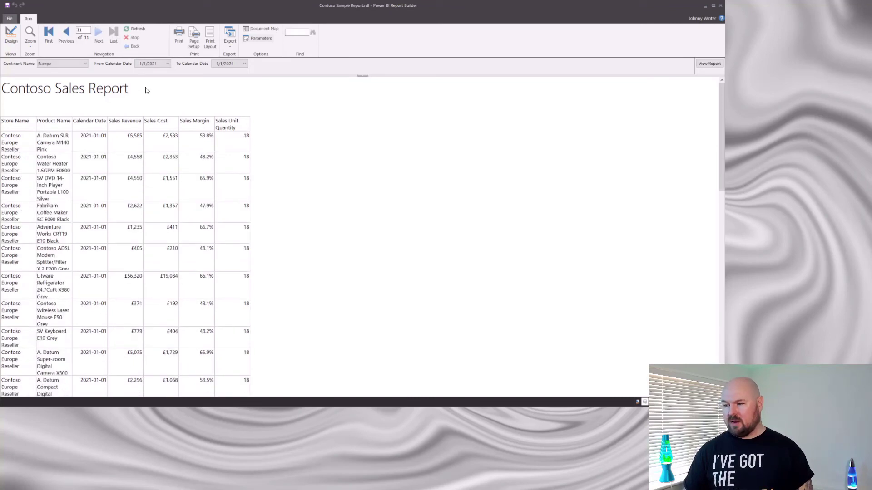